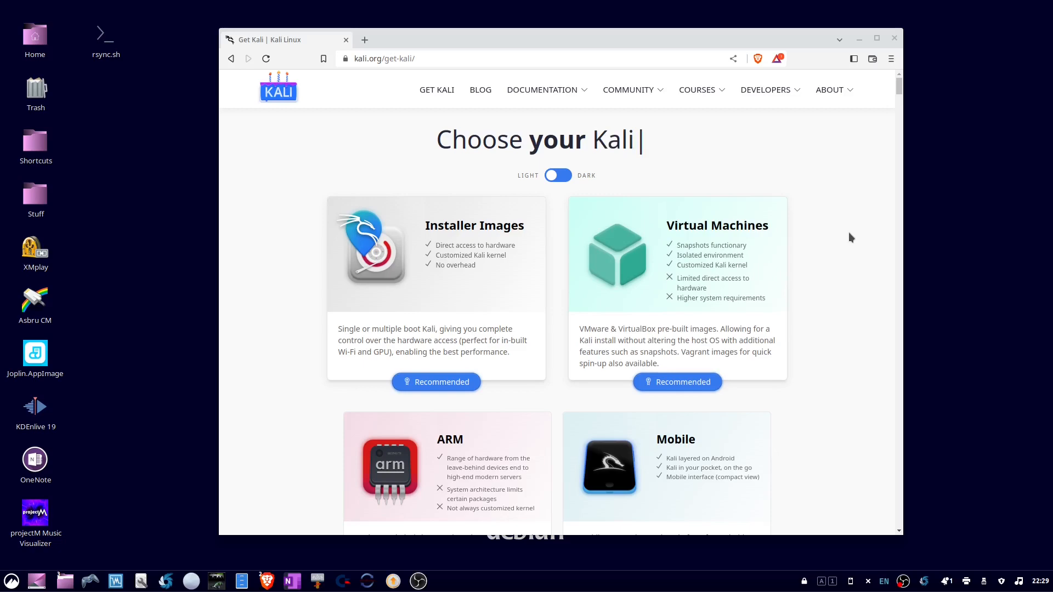
Download the 64-bit Kali Purple installer ISO from the Get Kali page into the KaliPurple folder.
scroll(850, 238, down, 3)
scroll(853, 238, down, 10)
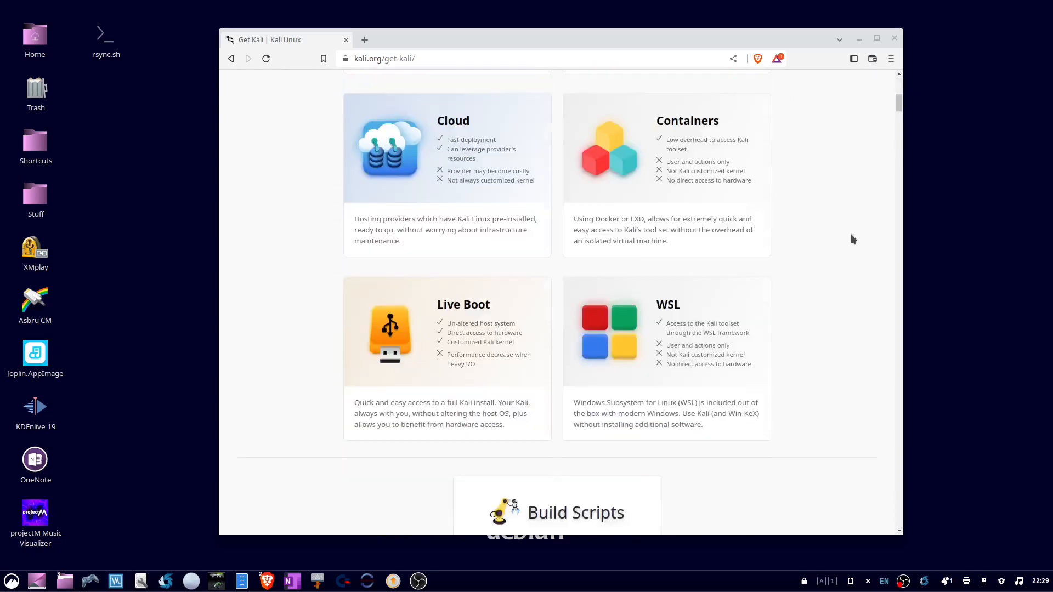
scroll(854, 236, down, 12)
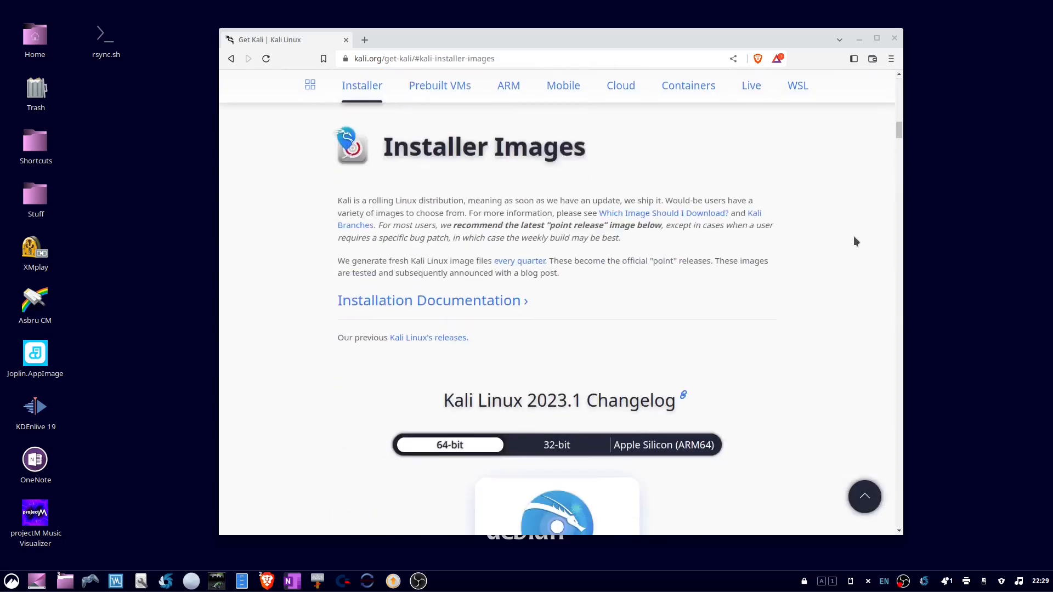
scroll(855, 241, down, 9)
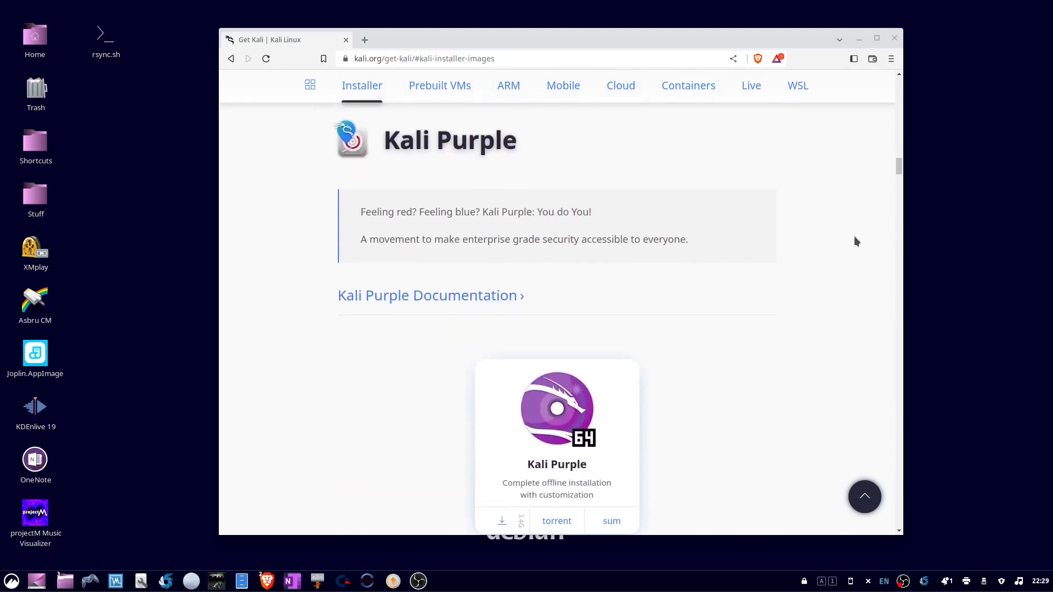
scroll(854, 241, down, 3)
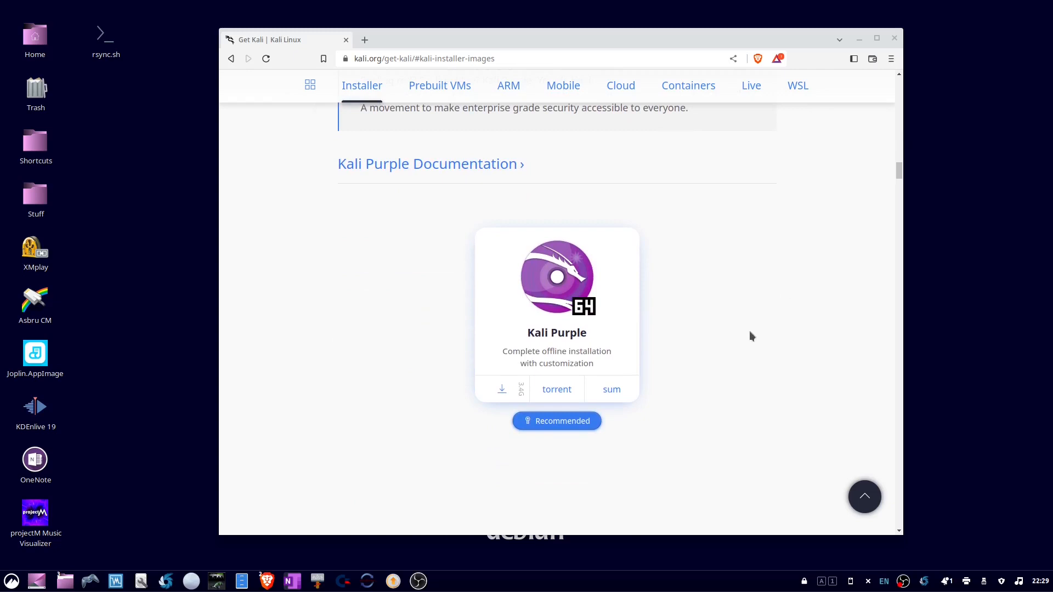
click(501, 388)
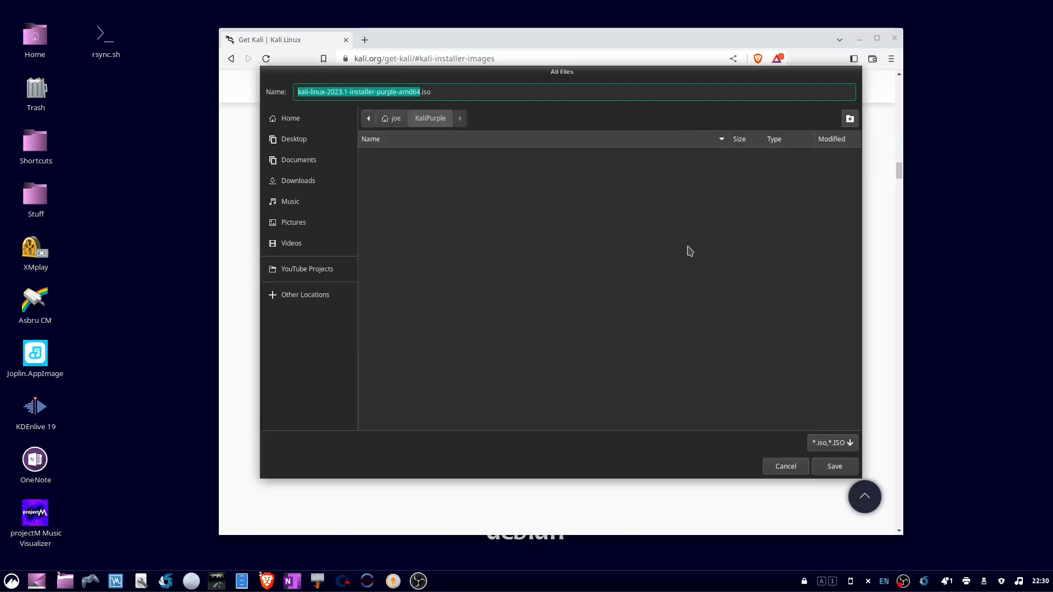
click(831, 469)
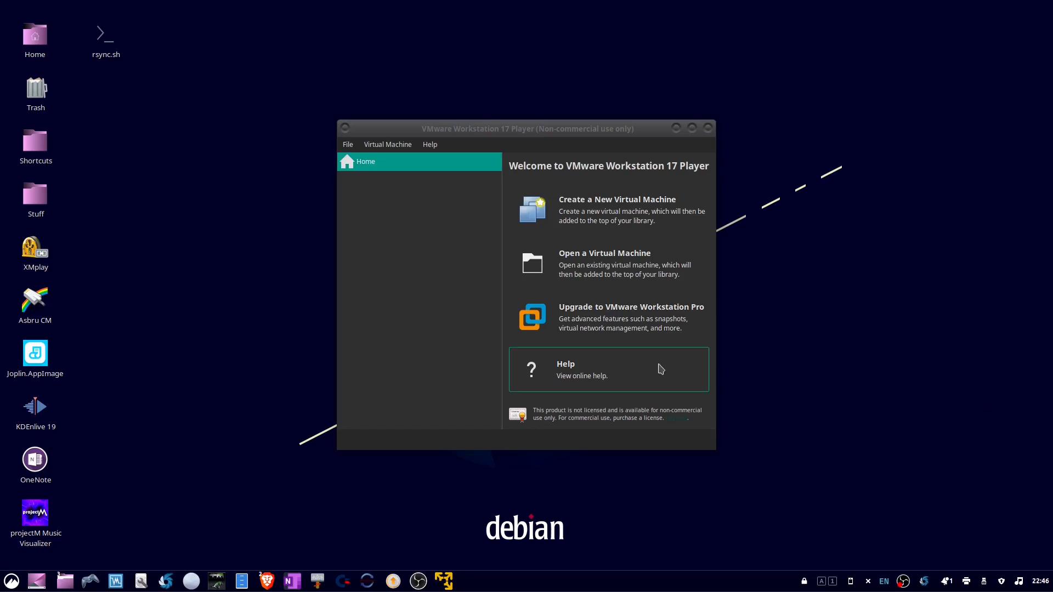
In VMware Workstation Player, start a new virtual machine using kali-linux-2023.1-installer-purple-amd64.iso from the KaliPurple folder as its installation image.
click(596, 218)
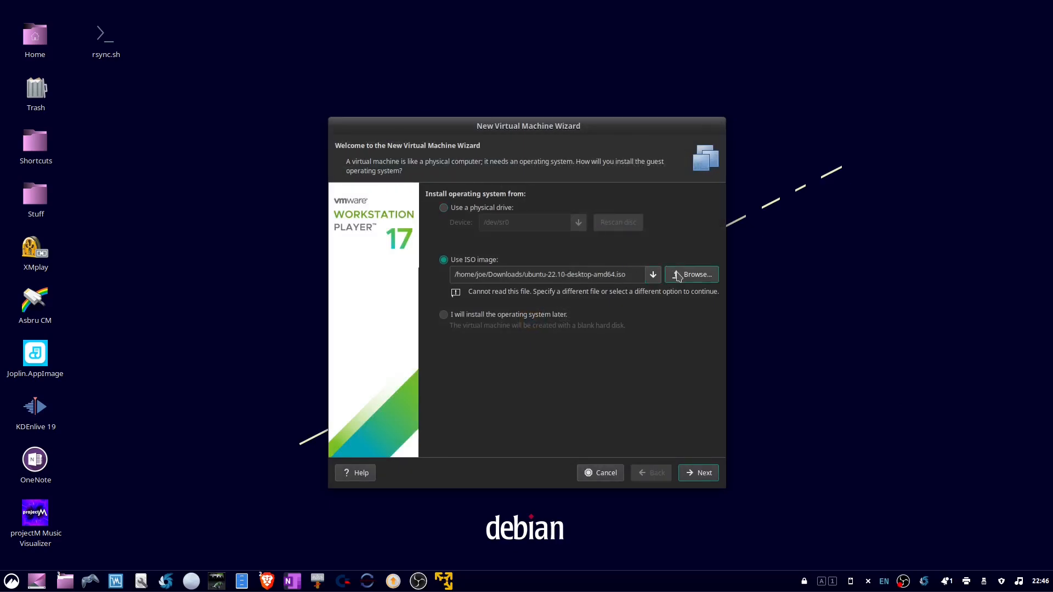
click(678, 275)
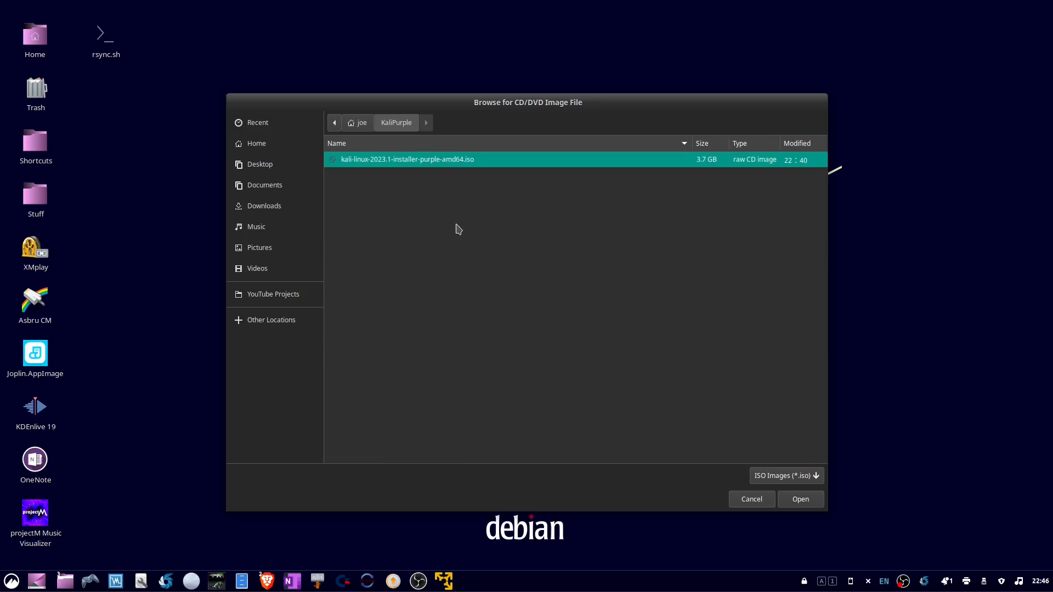
double_click(439, 160)
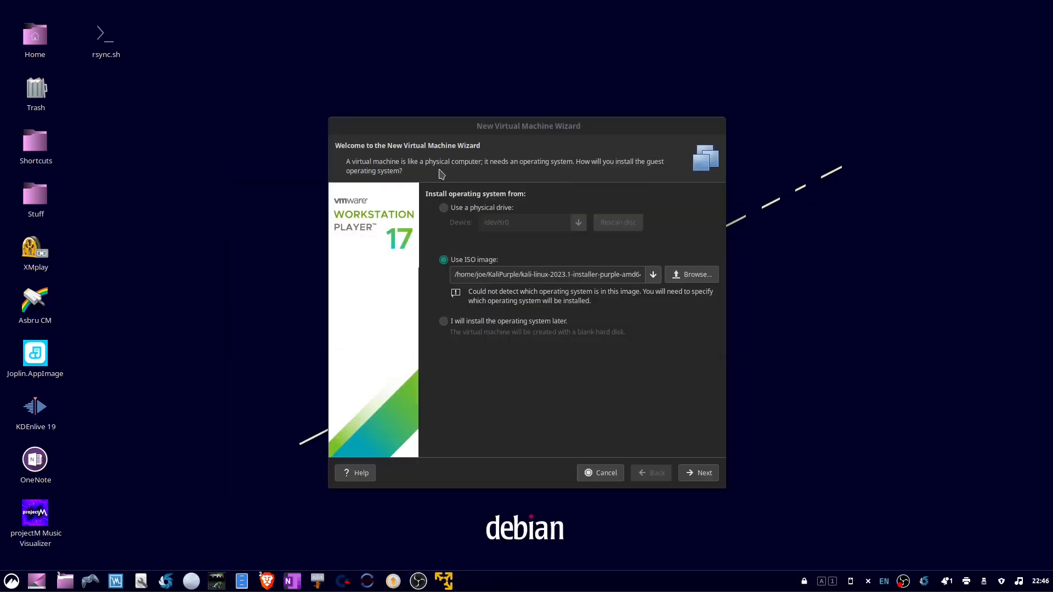
click(694, 476)
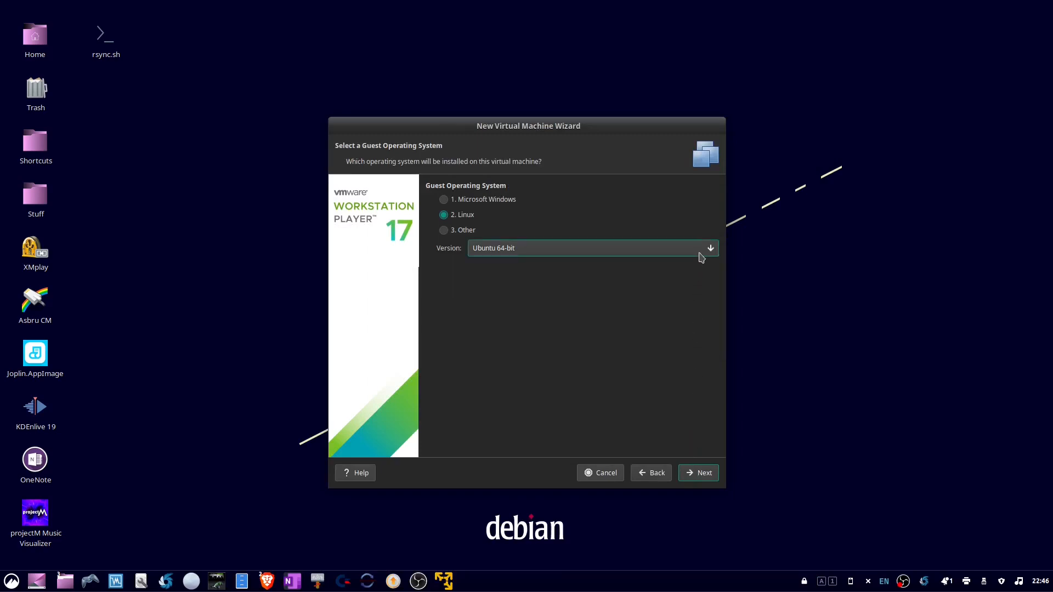
Set the Linux guest operating system version to Debian 11.x 64-bit and proceed to naming the virtual machine.
click(700, 255)
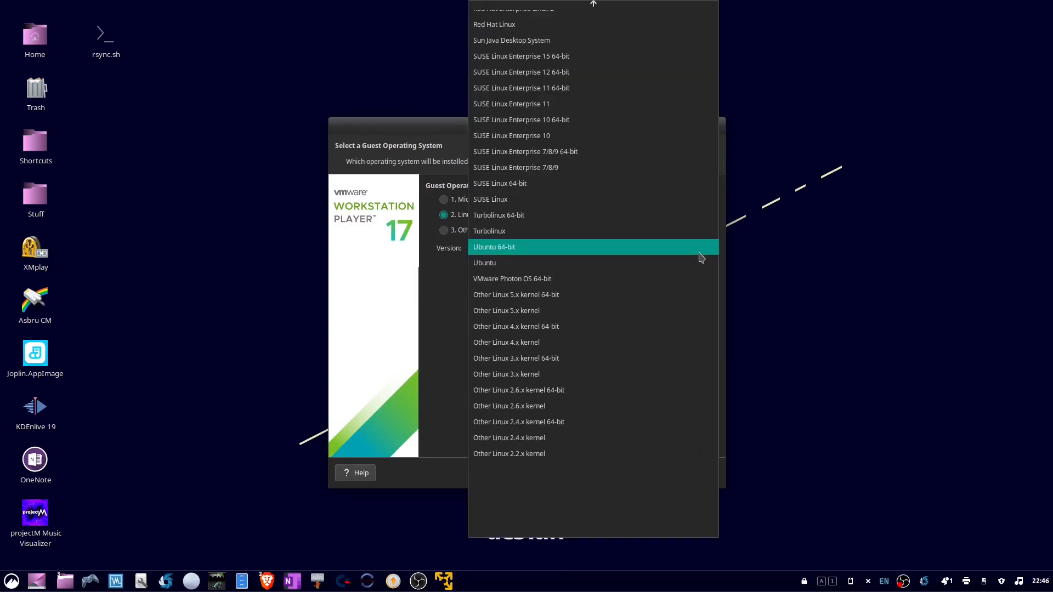
scroll(599, 39, up, 10)
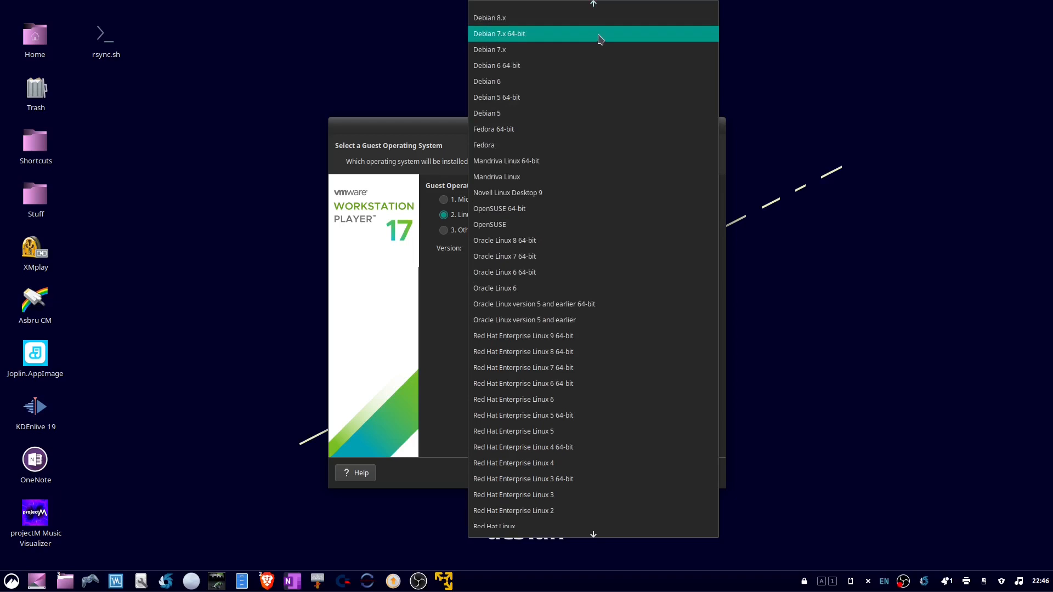
mouse_move(596, 6)
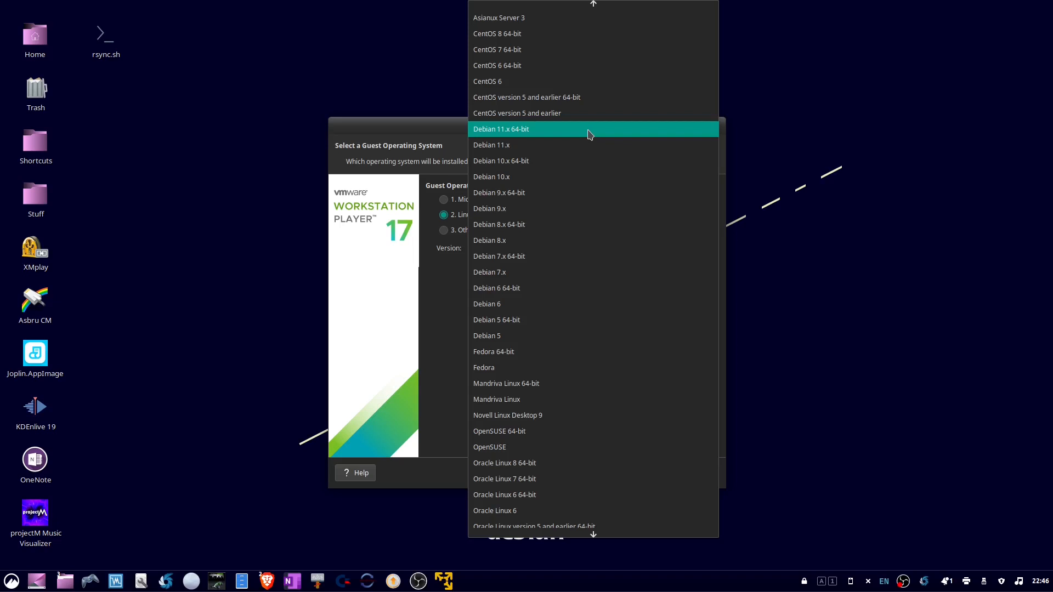
click(589, 130)
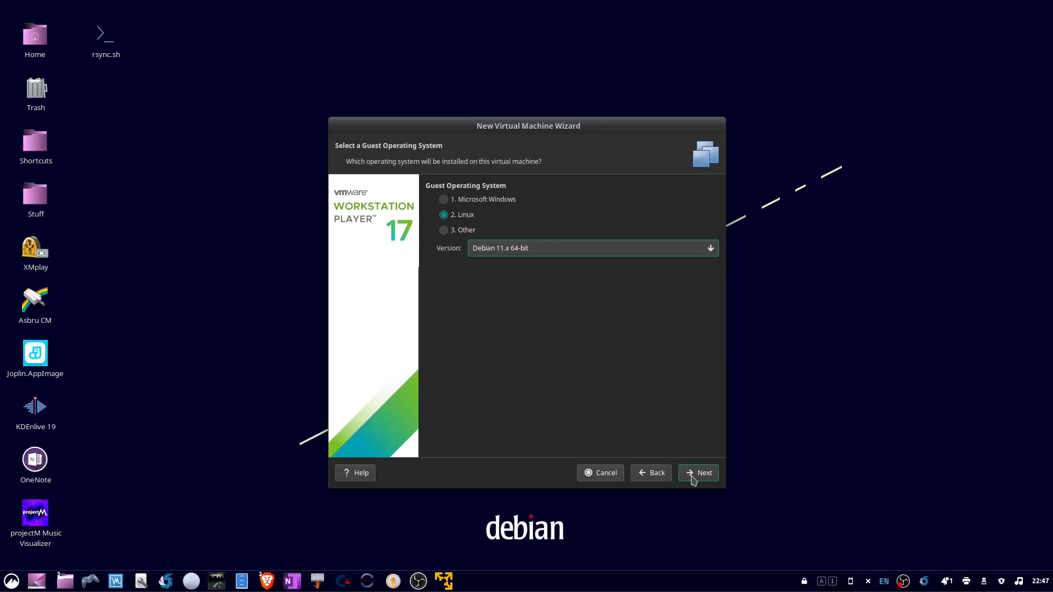
click(693, 481)
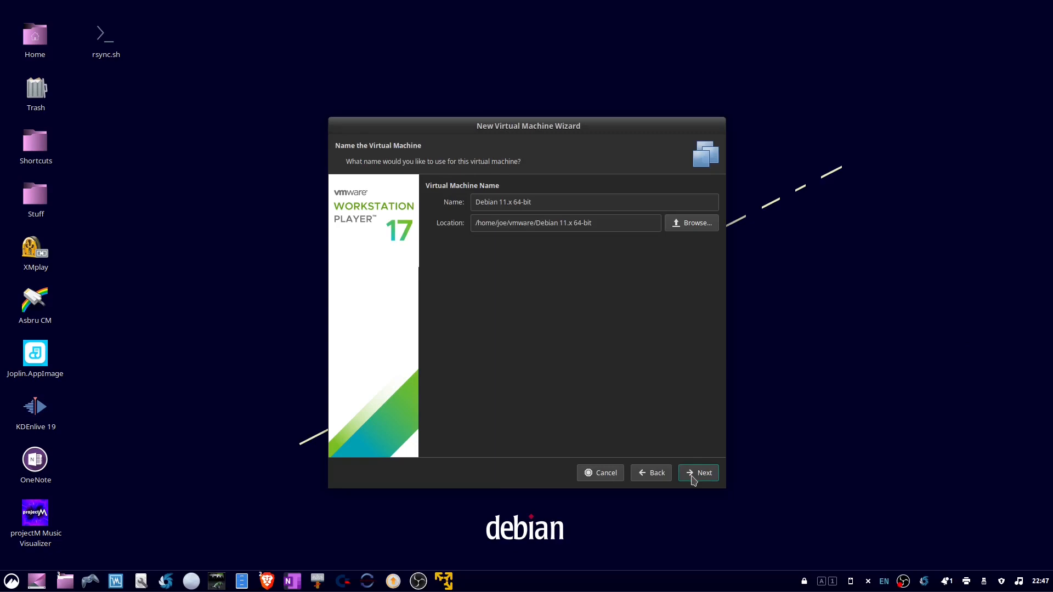
Accept the default virtual machine name and location, and keep the 20 GB disk split into multiple files.
click(694, 481)
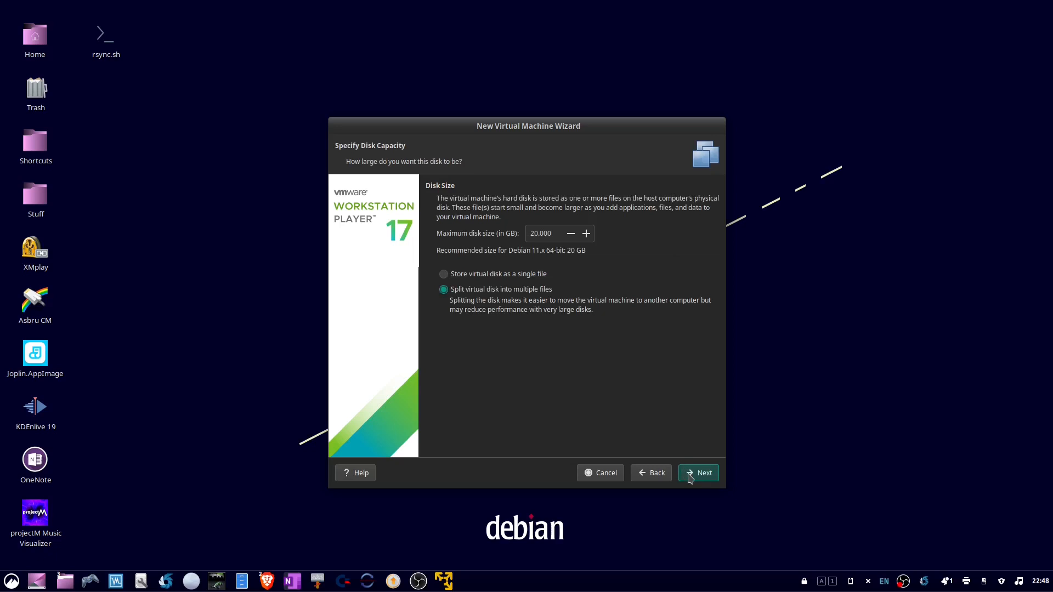
click(691, 479)
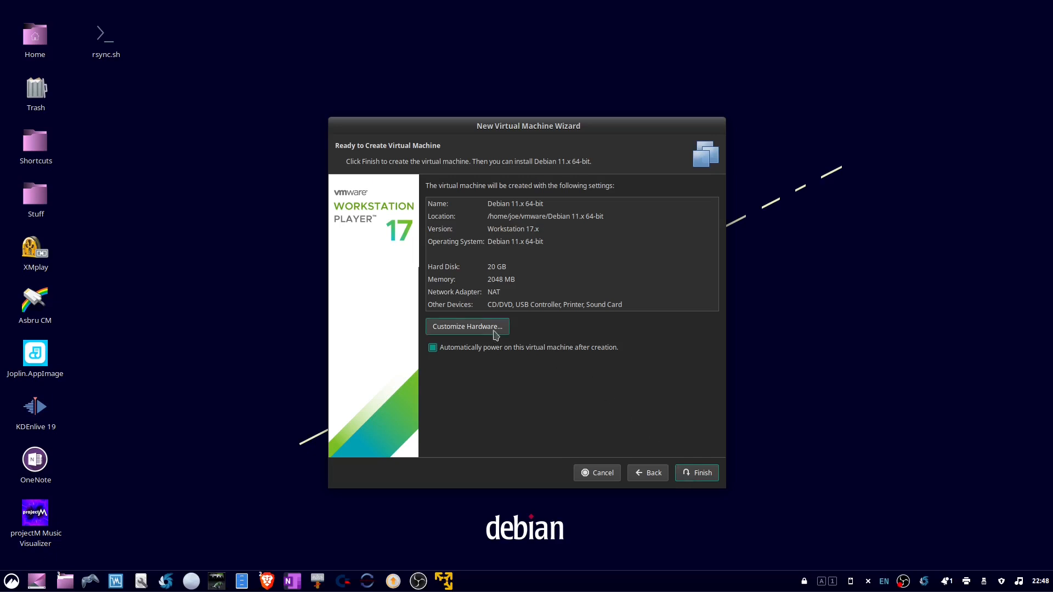
Customize the virtual machine's hardware by setting its memory to 4096 MB.
click(497, 331)
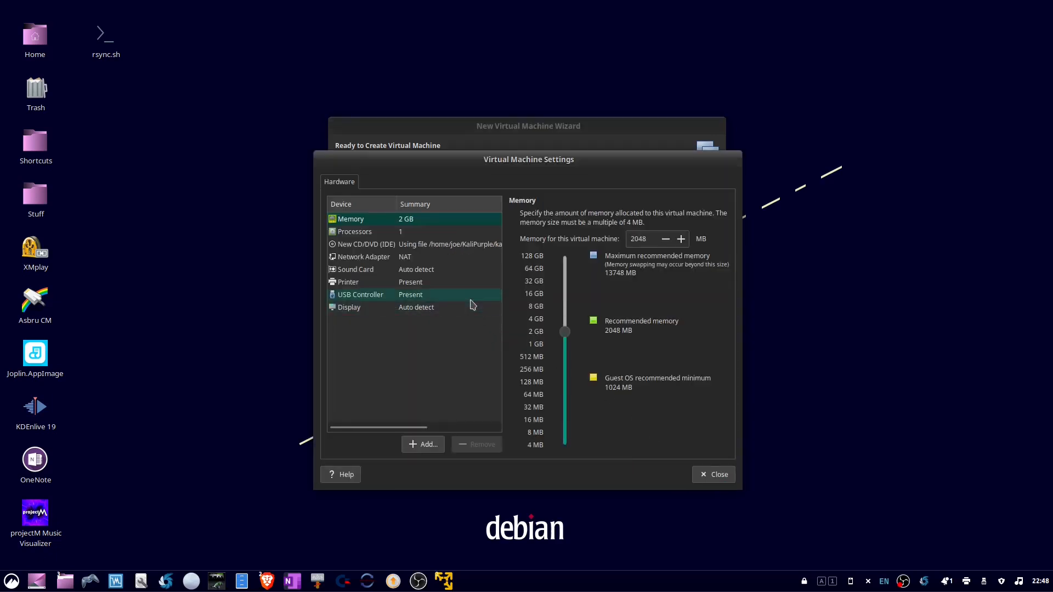
click(422, 222)
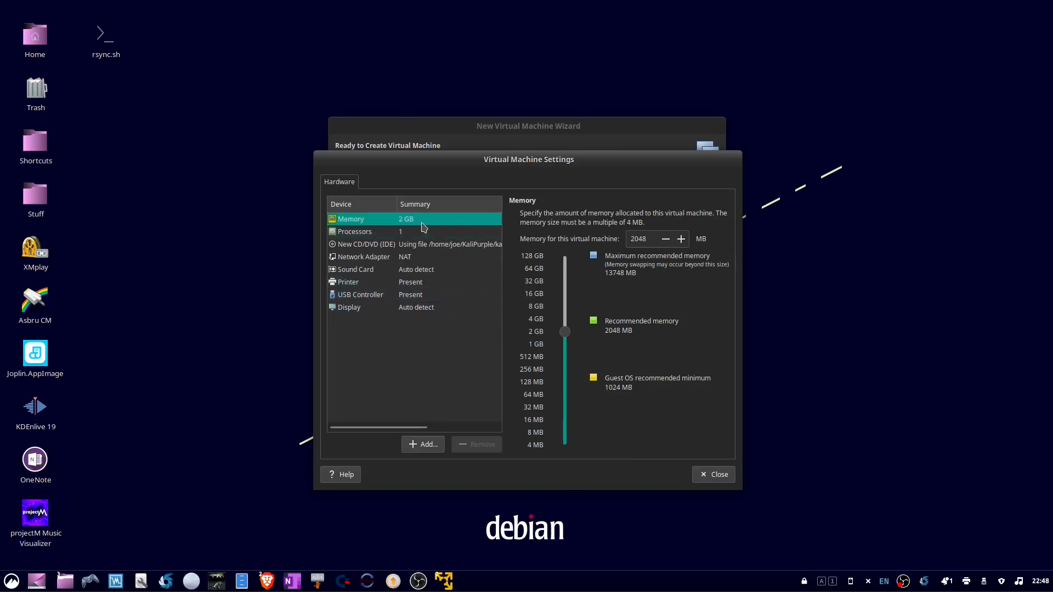
double_click(646, 241)
text(4096)
click(718, 476)
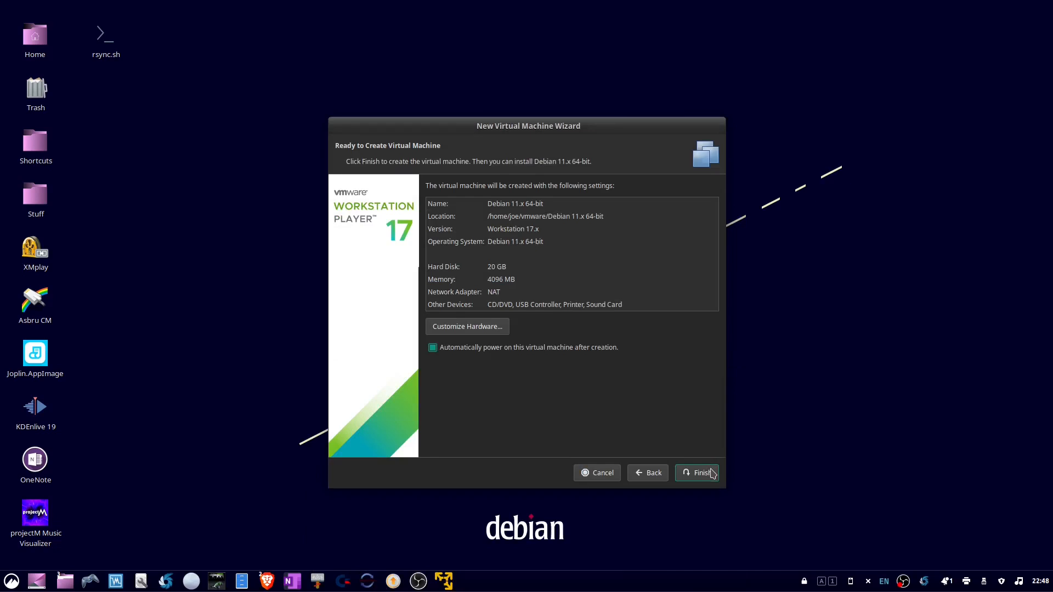
Finish creating the virtual machine and start the graphical install from the Kali Linux installer menu.
click(712, 474)
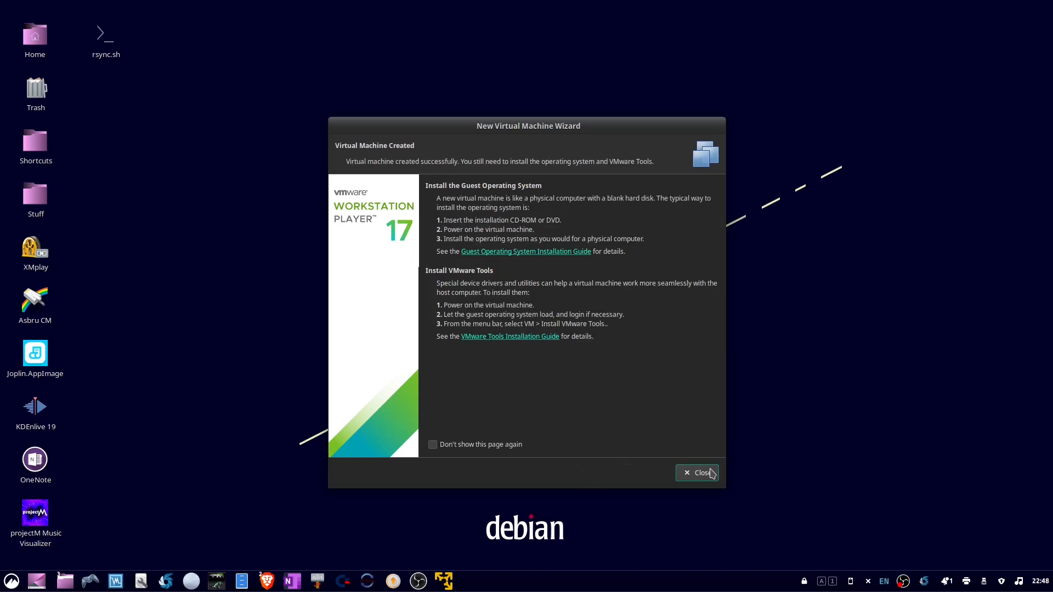
click(712, 474)
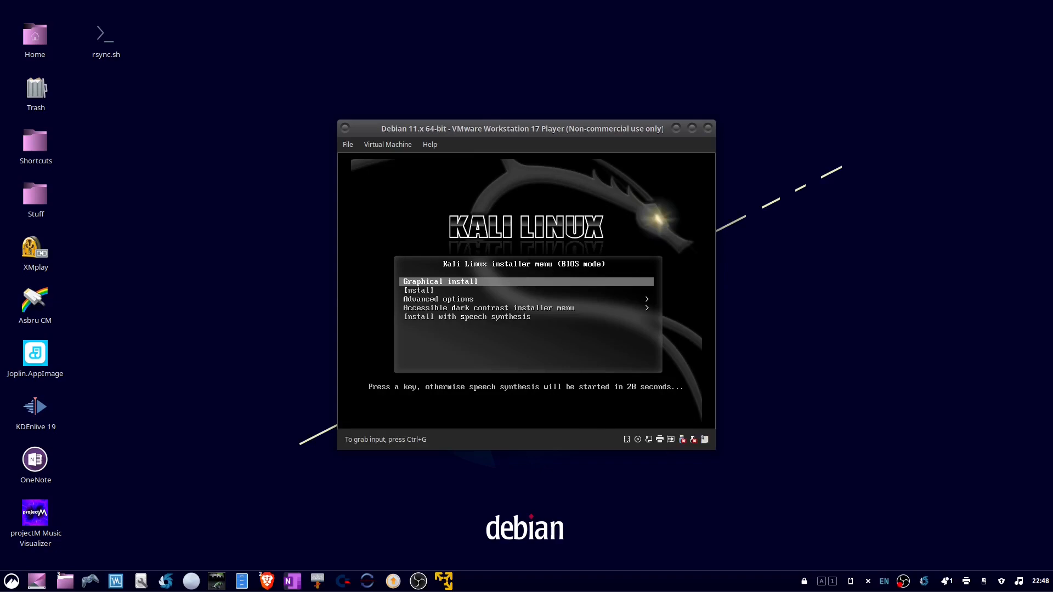
click(527, 290)
key(Up)
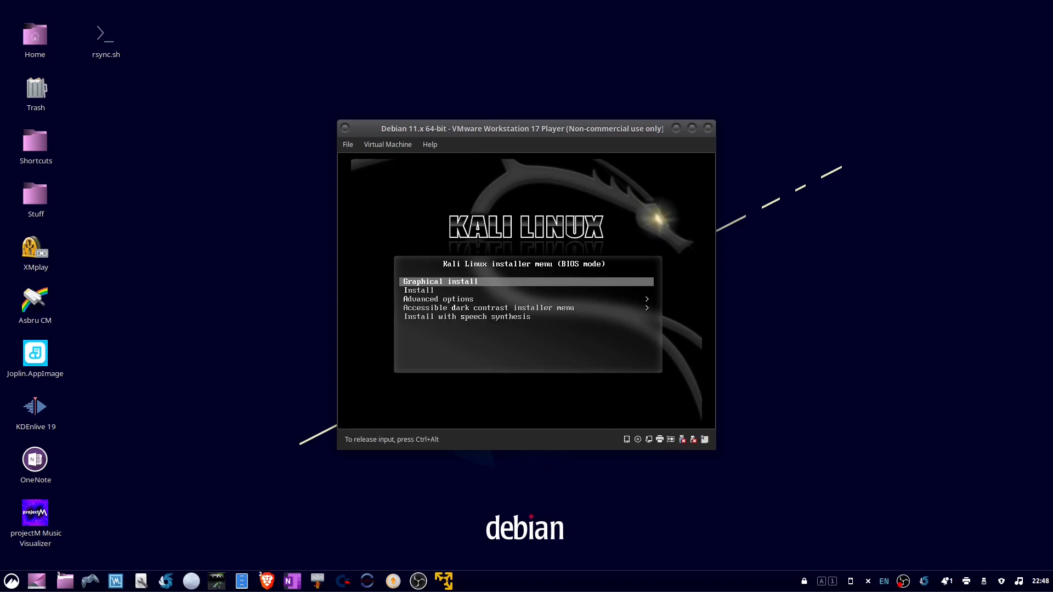
key(Return)
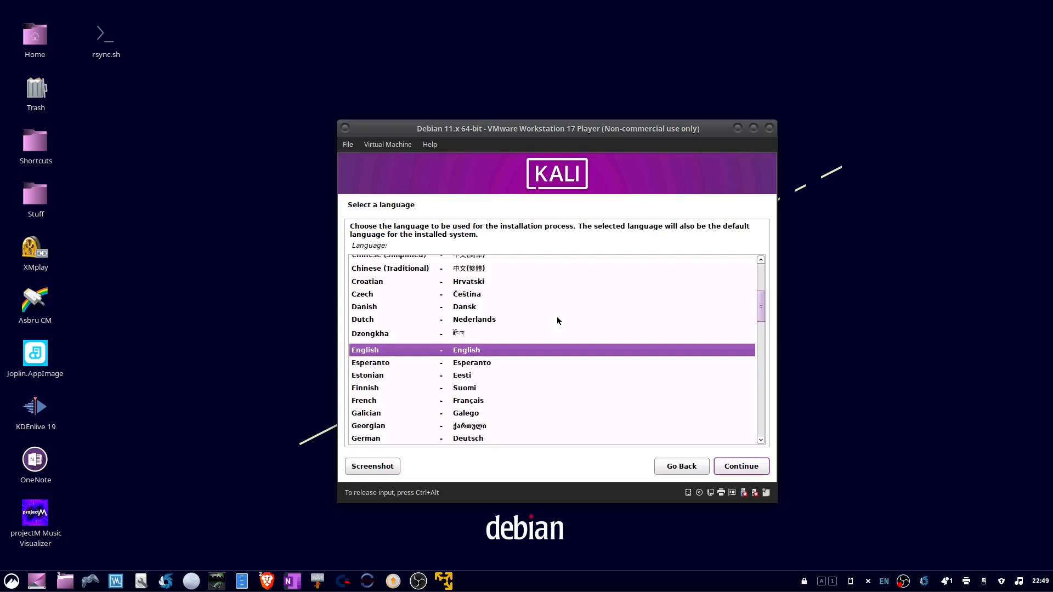
Accept English as the language, United States as the location and American English as the keymap.
click(741, 466)
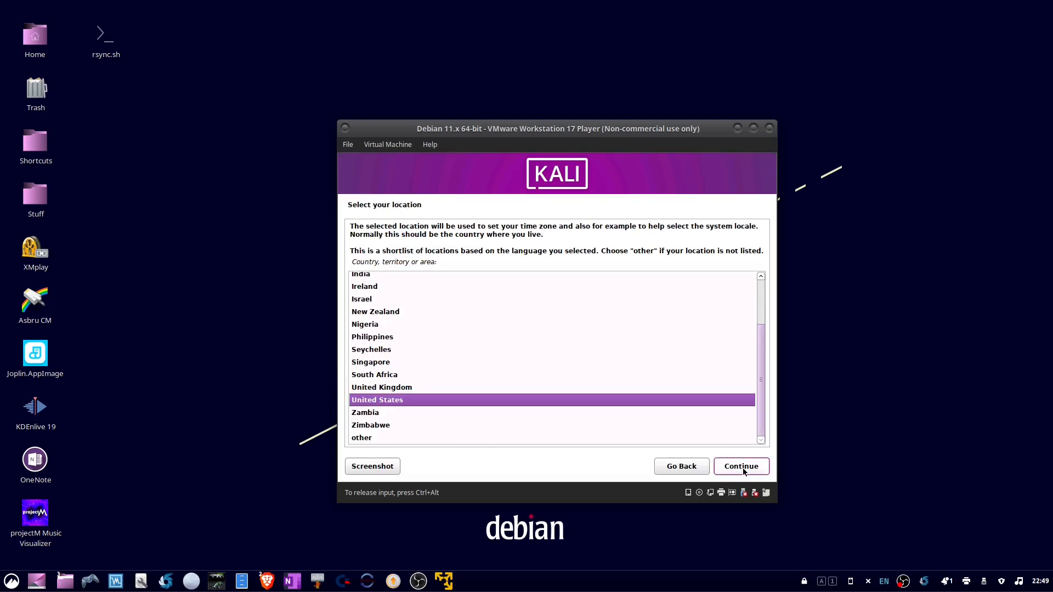
click(741, 467)
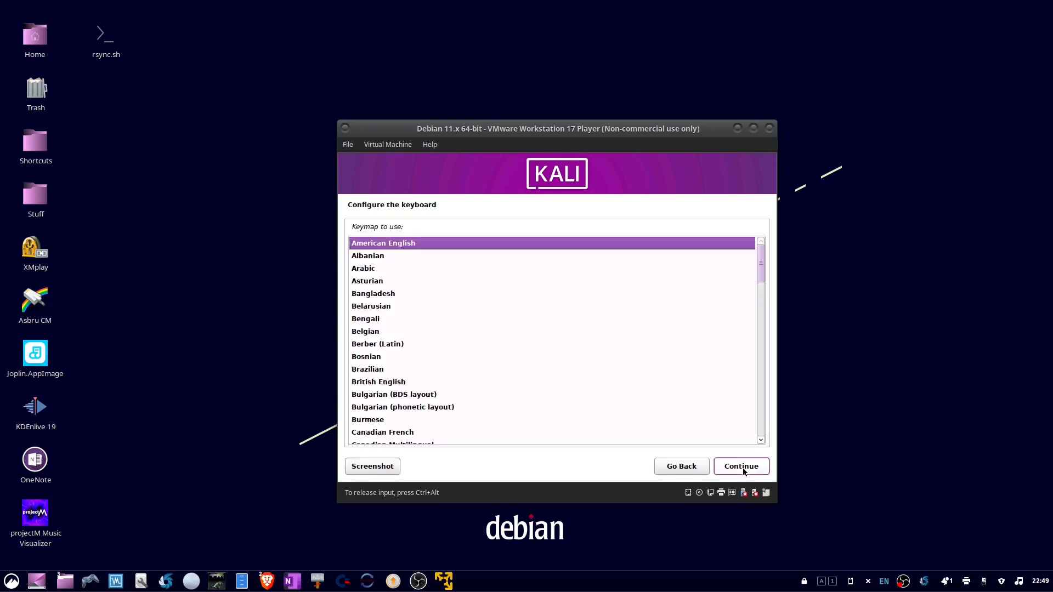
click(742, 470)
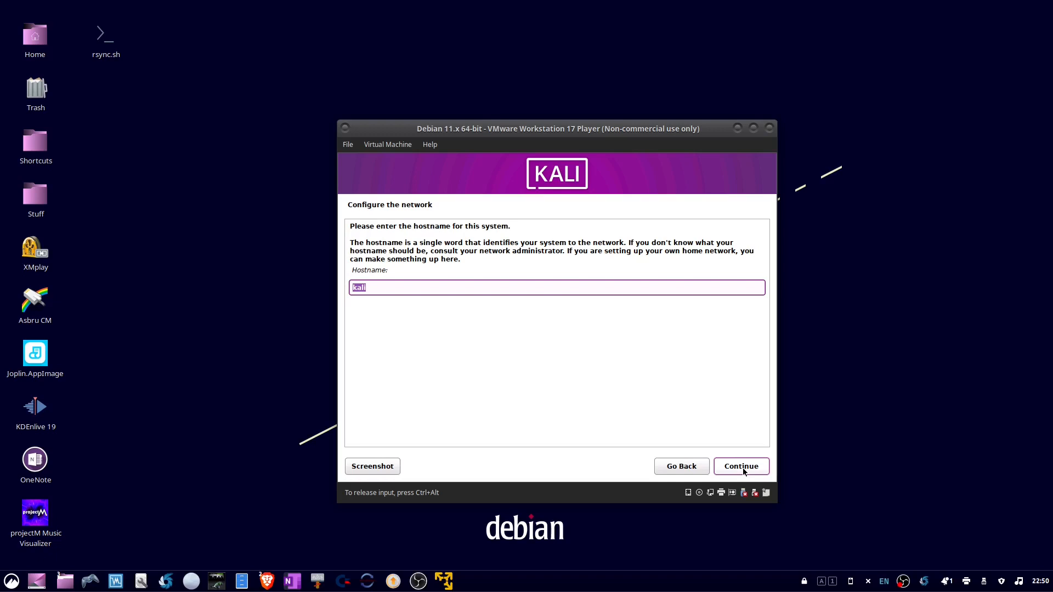
Confirm the system's hostname and leave the domain name empty.
click(401, 286)
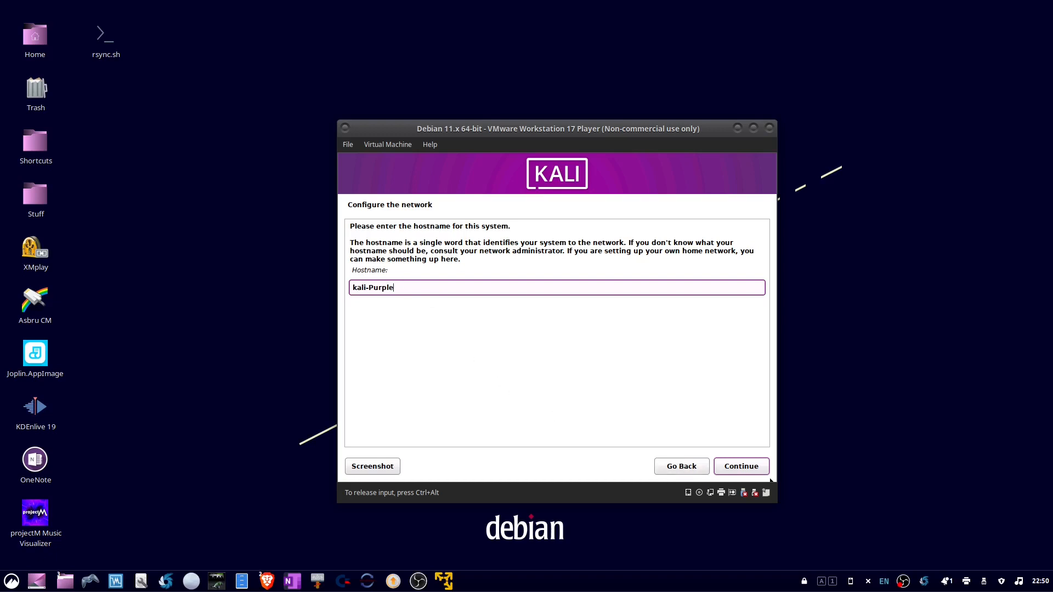
click(745, 466)
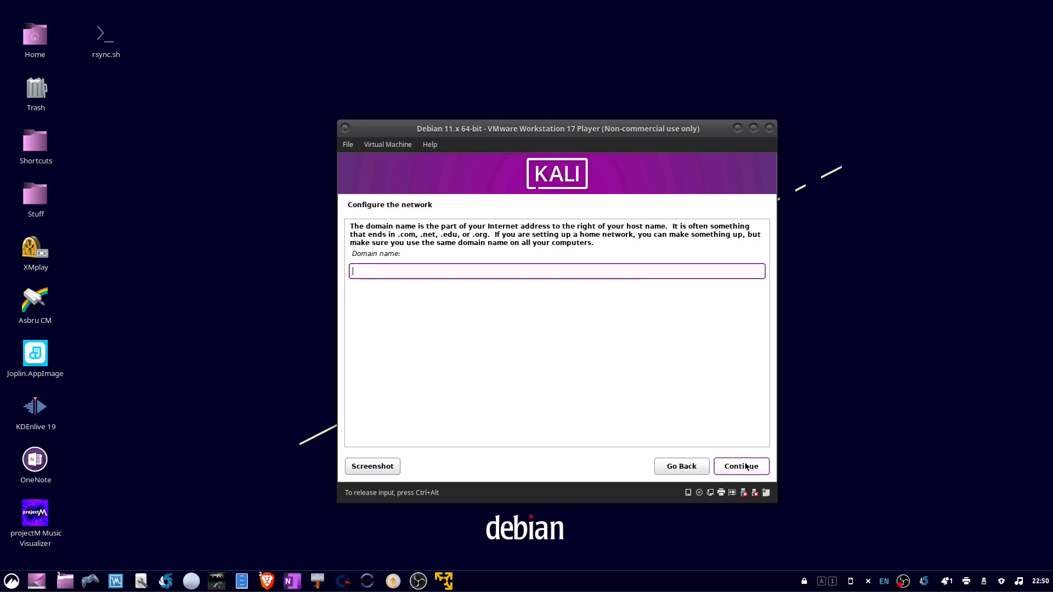
click(745, 467)
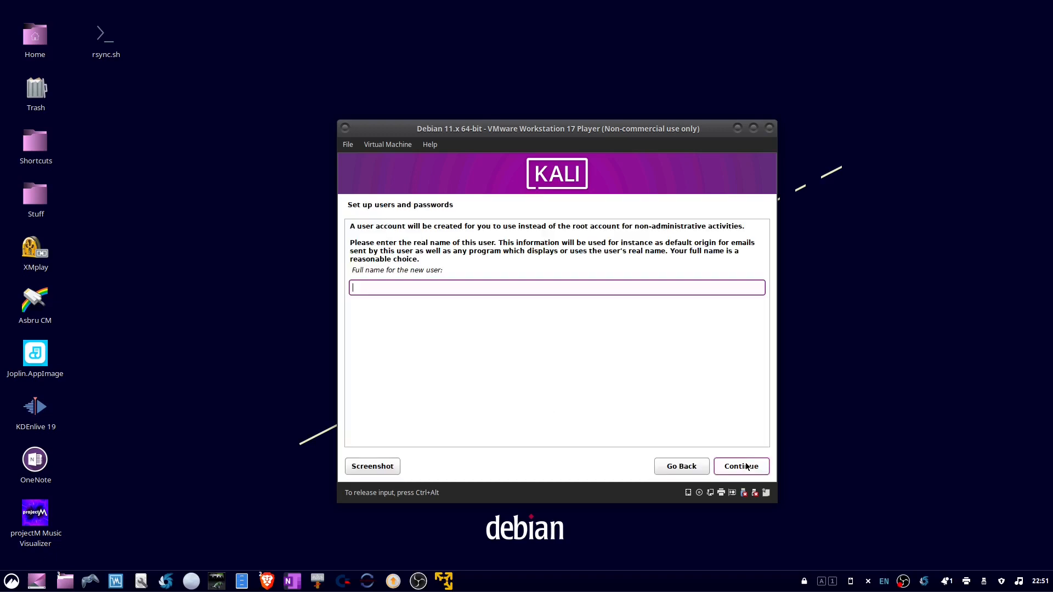
Enter the new user's full name and accept the suggested account username.
text(joe)
click(746, 466)
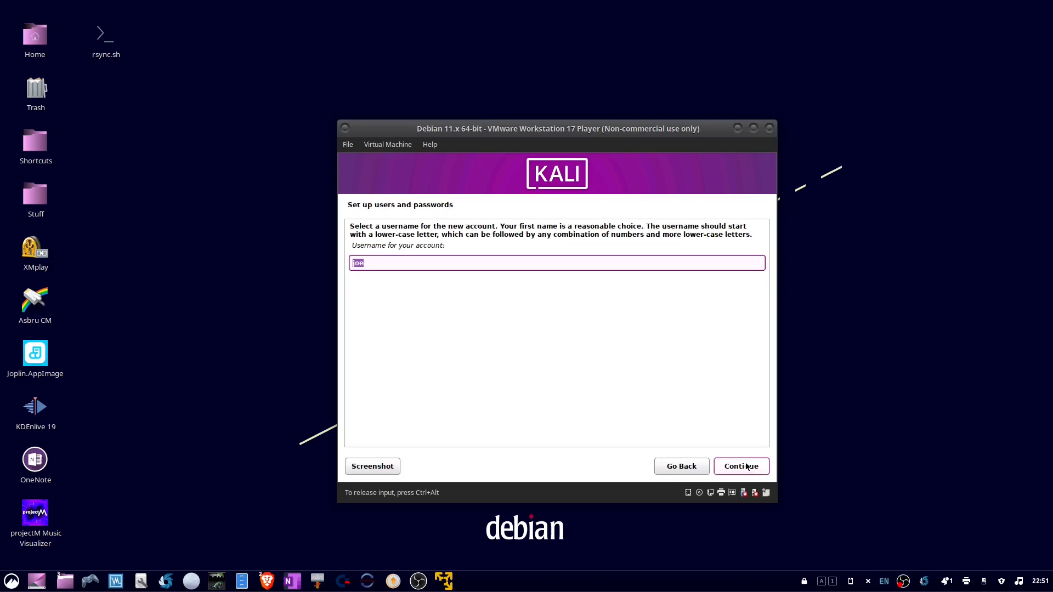
click(745, 466)
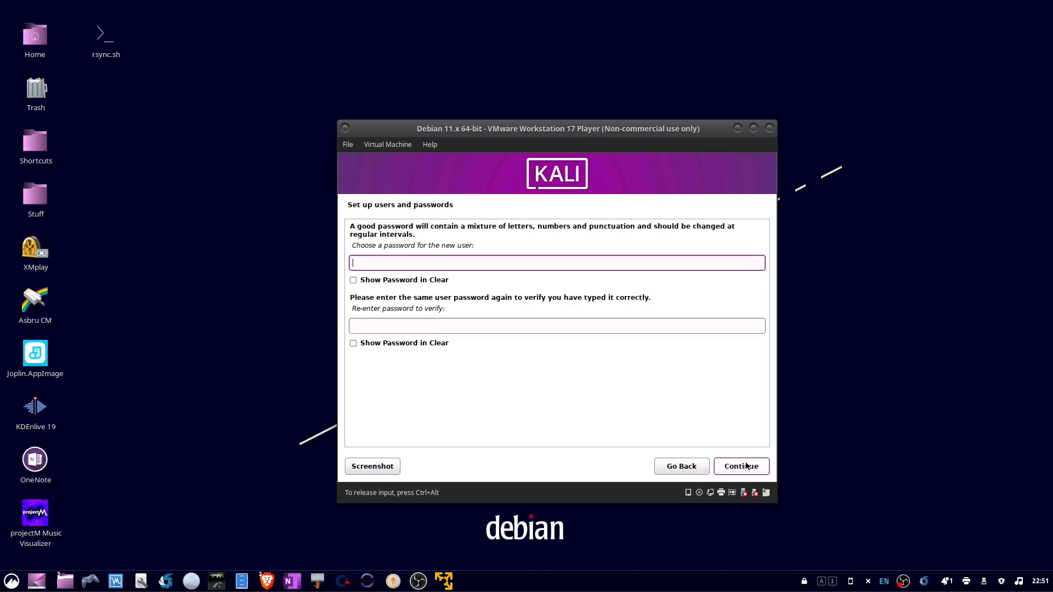
Enter the new user's password, repeat it in the verification field and continue to the clock setup.
text(password)
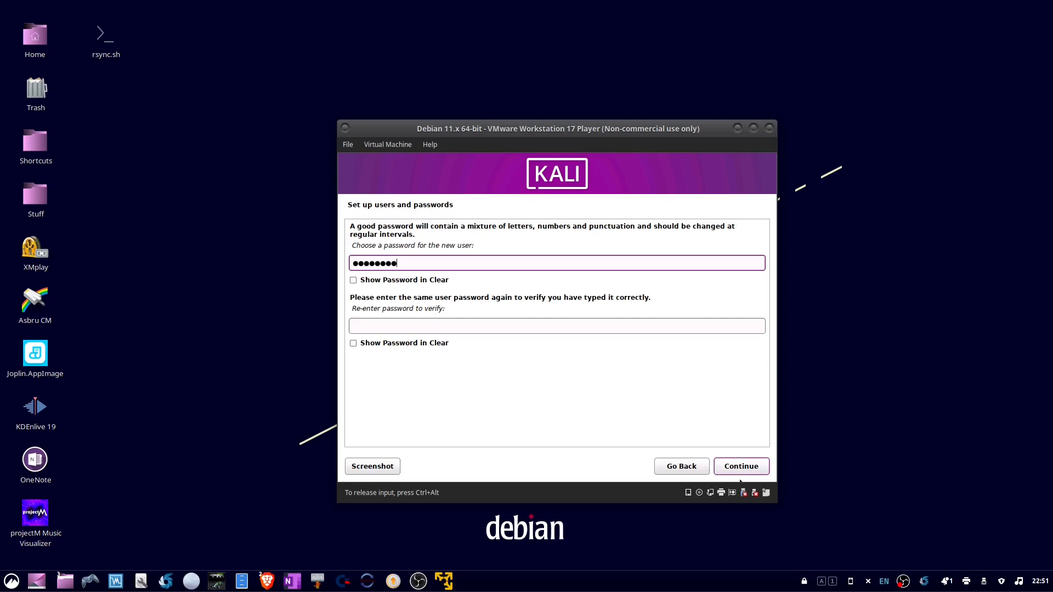
click(598, 324)
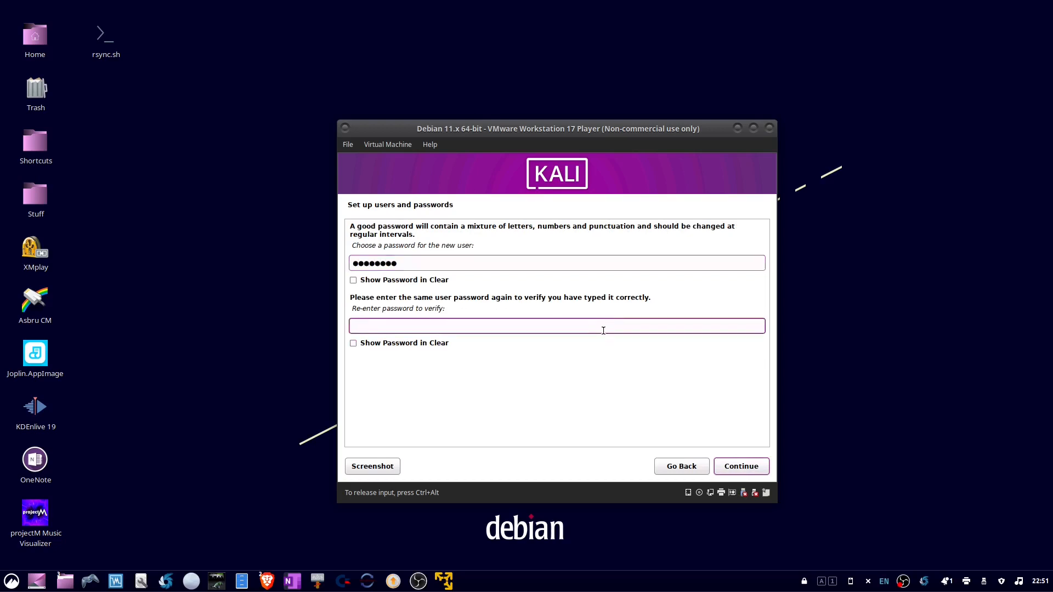
text(password)
click(741, 467)
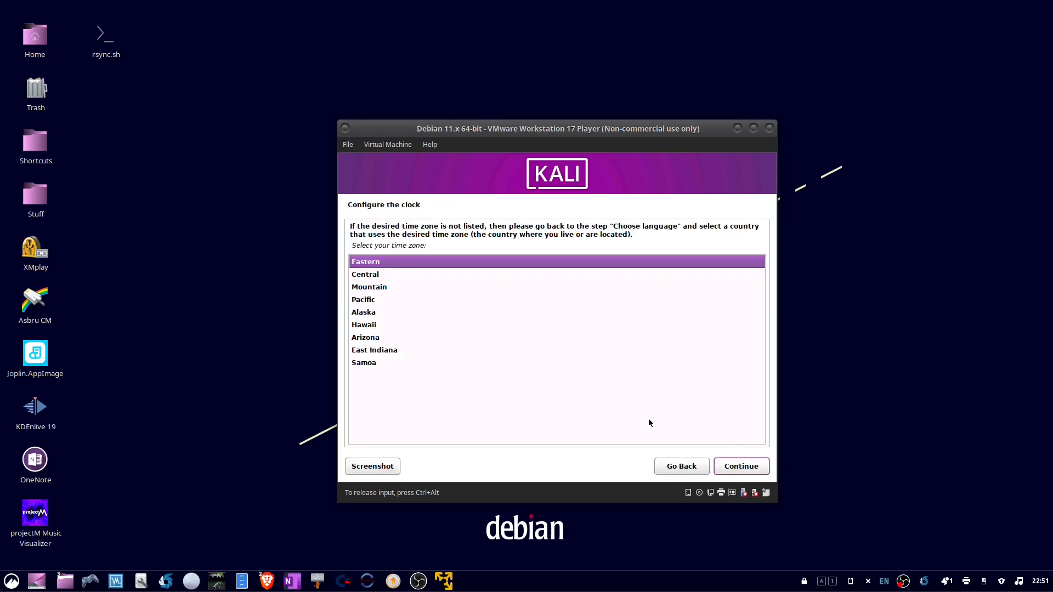
Set the time zone to Central and continue to disk partitioning.
click(385, 279)
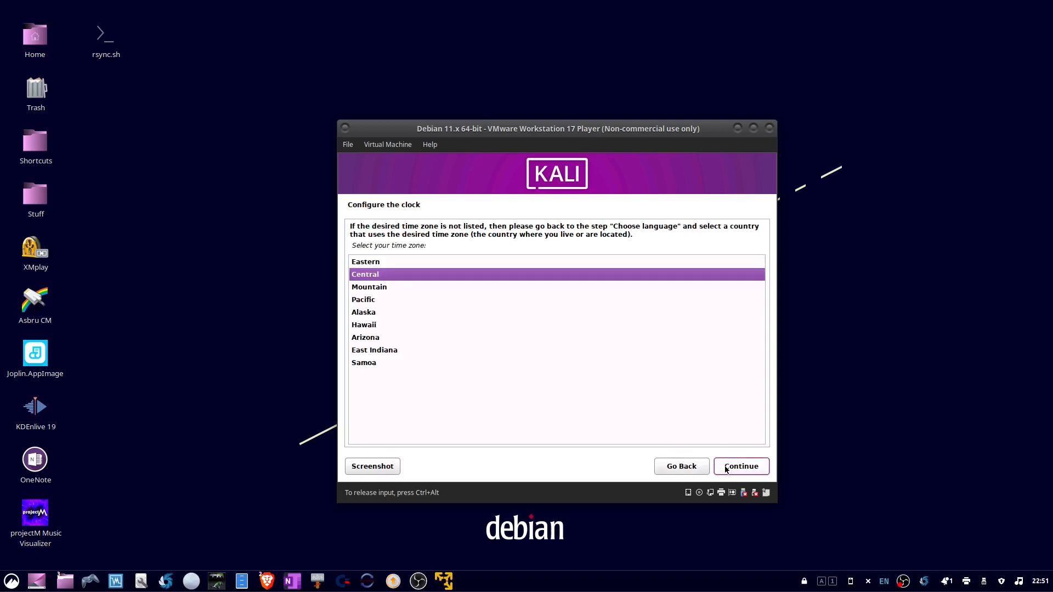
click(741, 467)
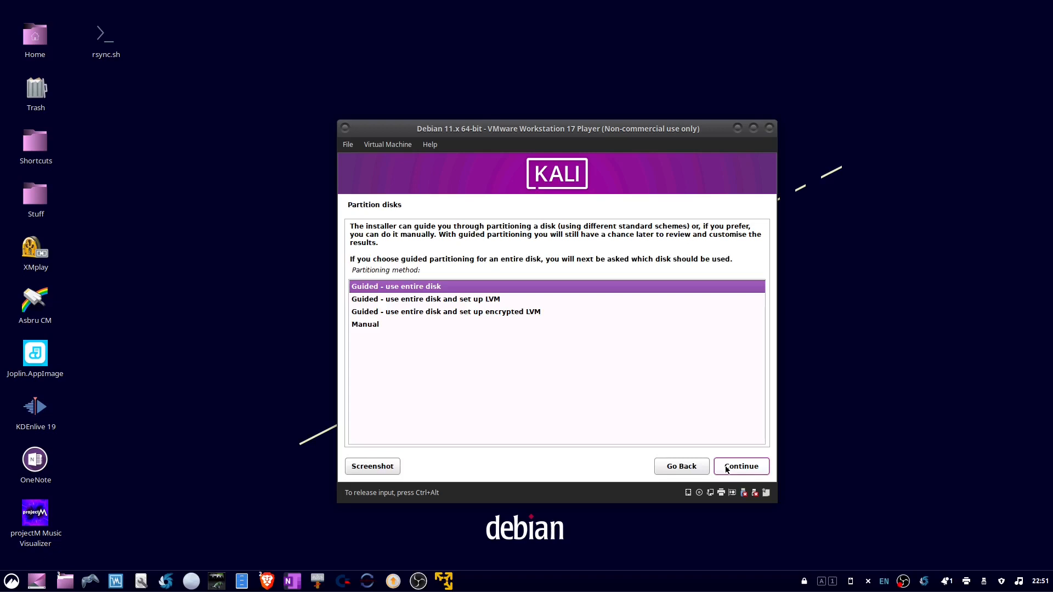
Partition the entire sda disk with the guided method, keep all files in one partition, and write the changes to disk.
click(726, 468)
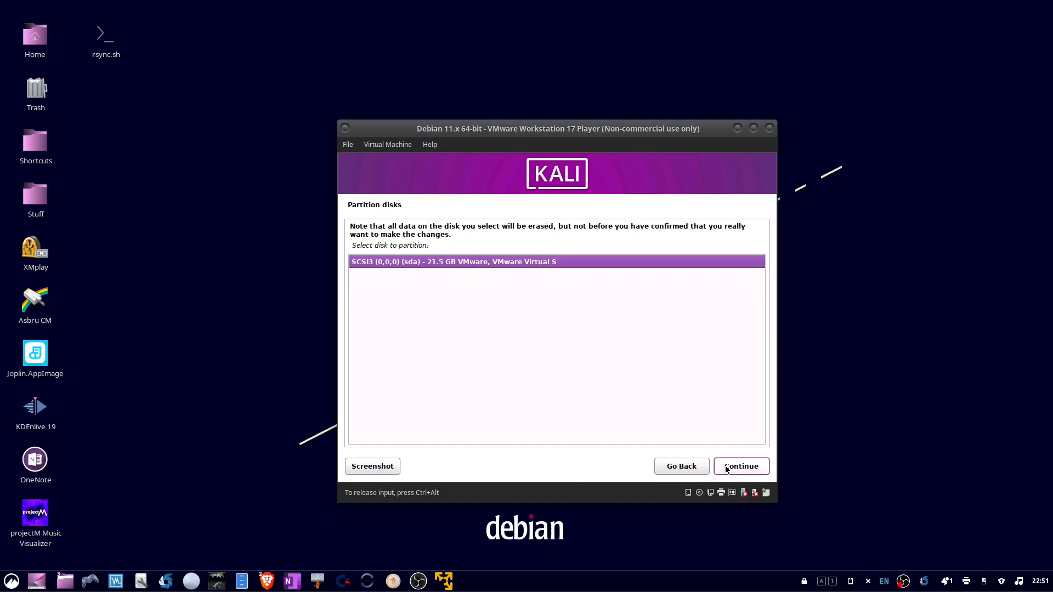
click(726, 468)
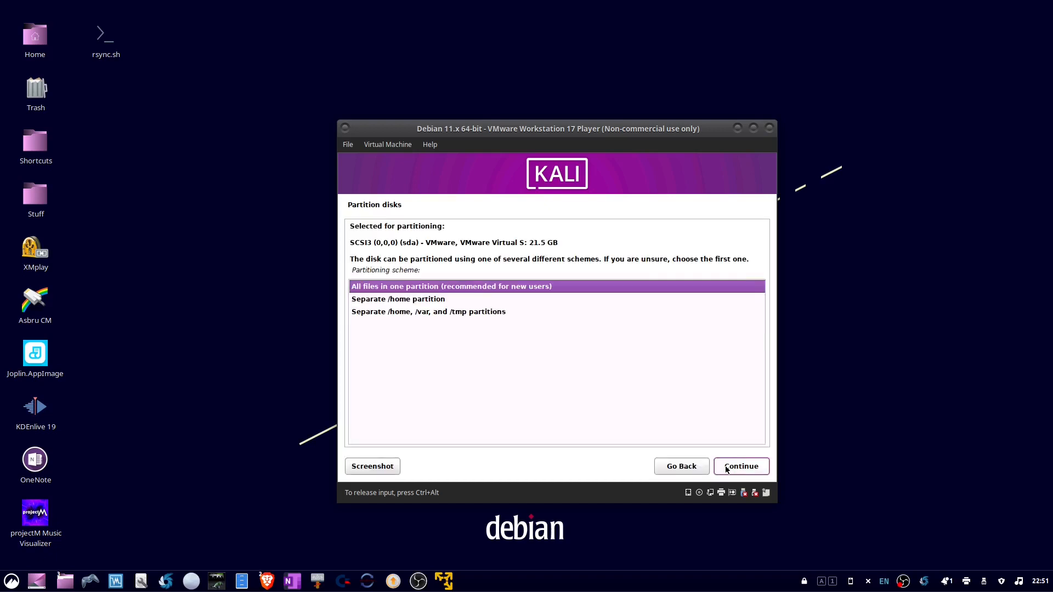
click(726, 468)
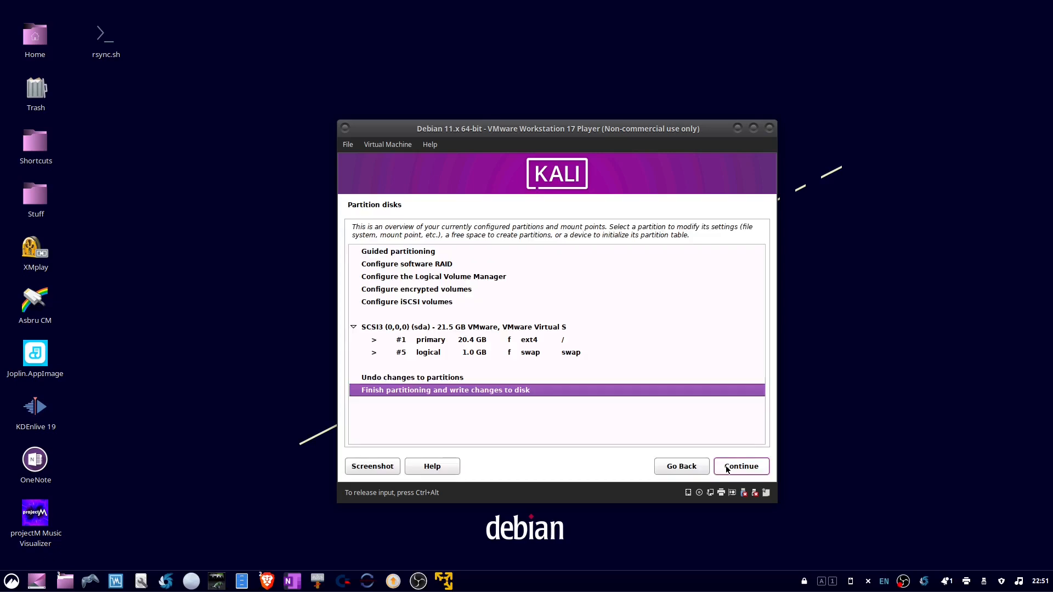
click(726, 468)
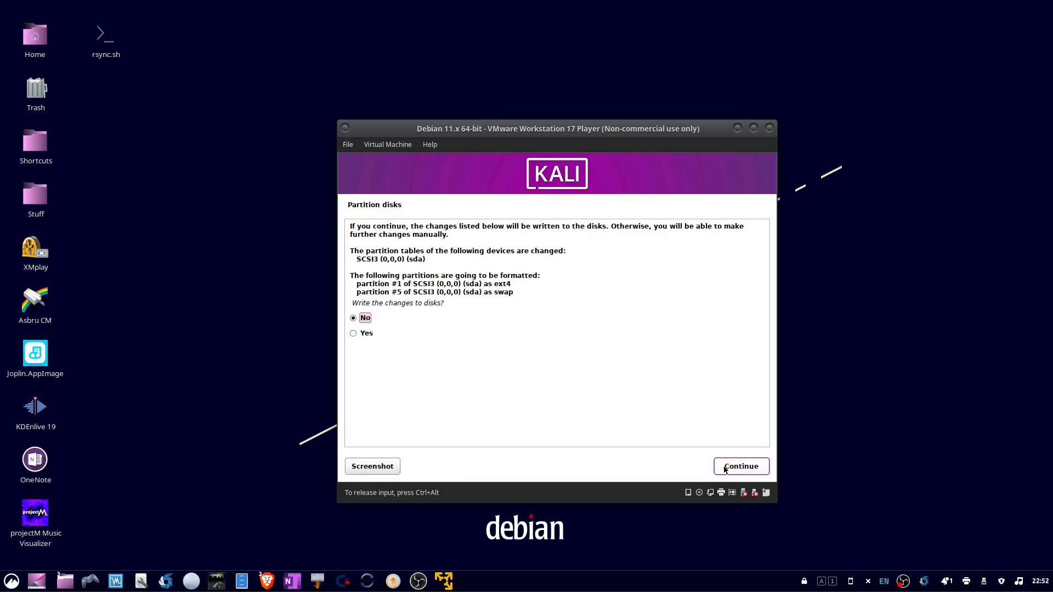
click(354, 333)
click(738, 471)
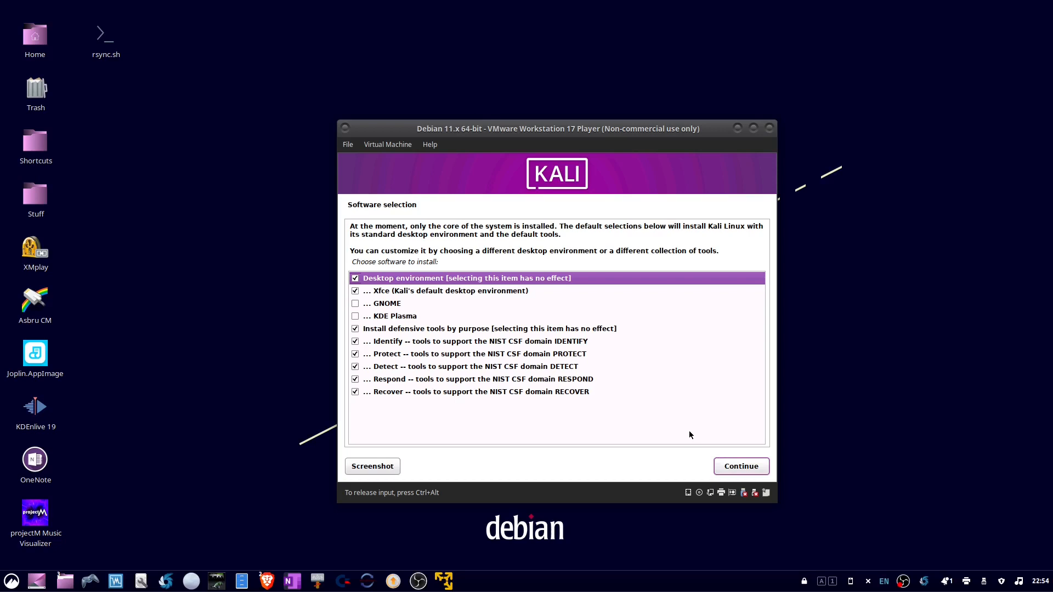
Accept the default software selection with Xfce and all defensive tools, and install the GRUB boot loader to /dev/sda.
click(741, 472)
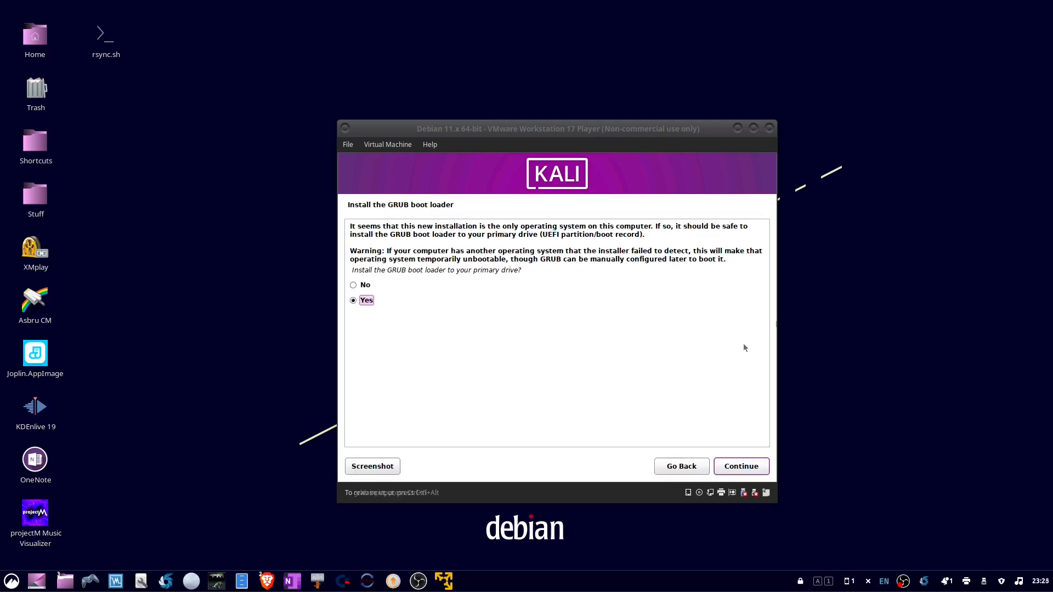
click(737, 471)
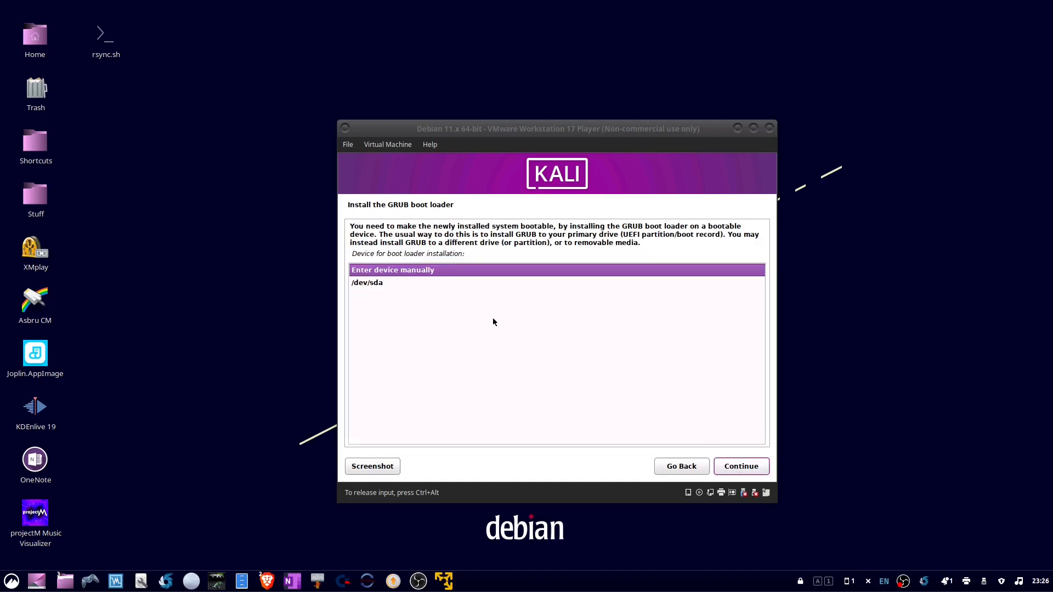
click(481, 285)
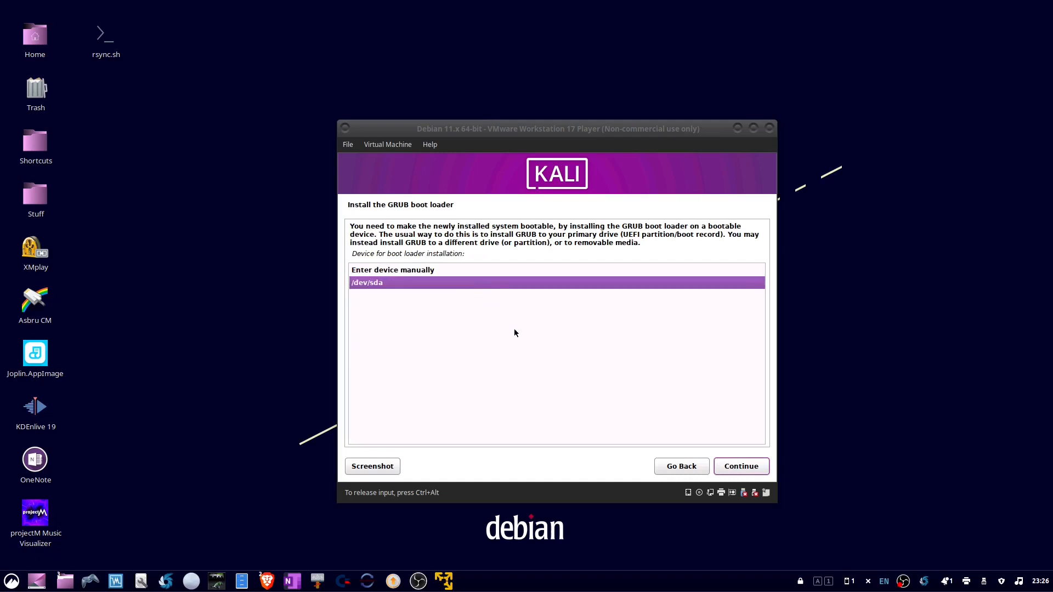
click(735, 464)
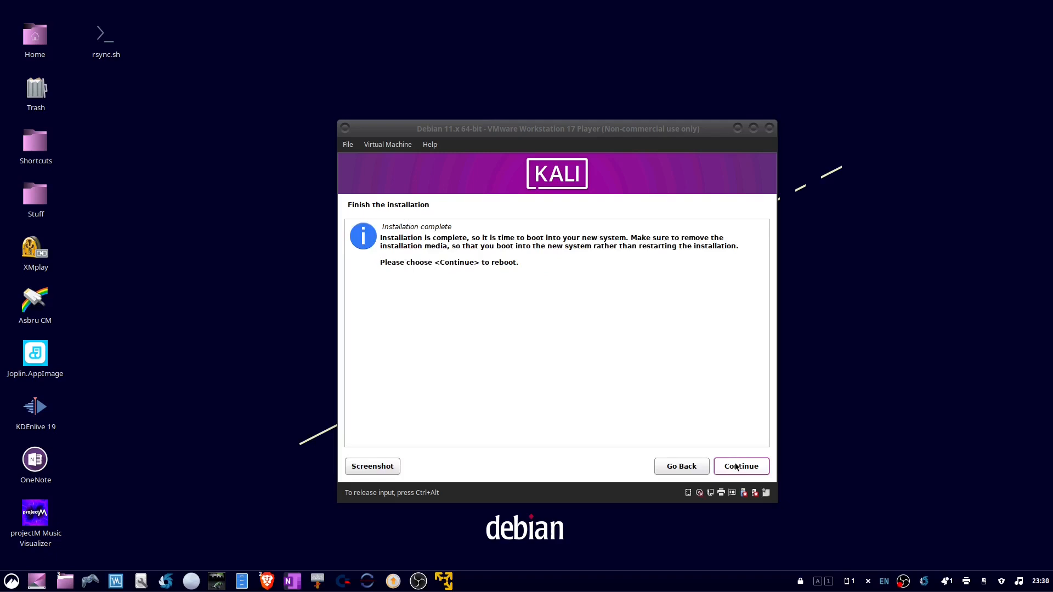
Finish the installation by rebooting into the new system, and log in with the account username and password.
click(740, 466)
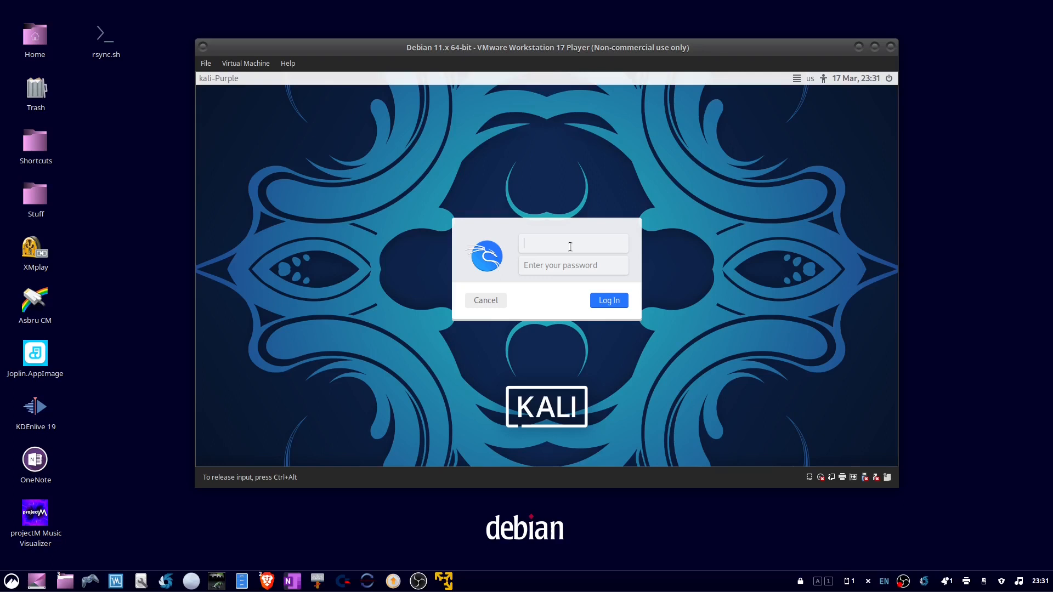
text(joe)
key(Tab)
text(********)
key(Return)
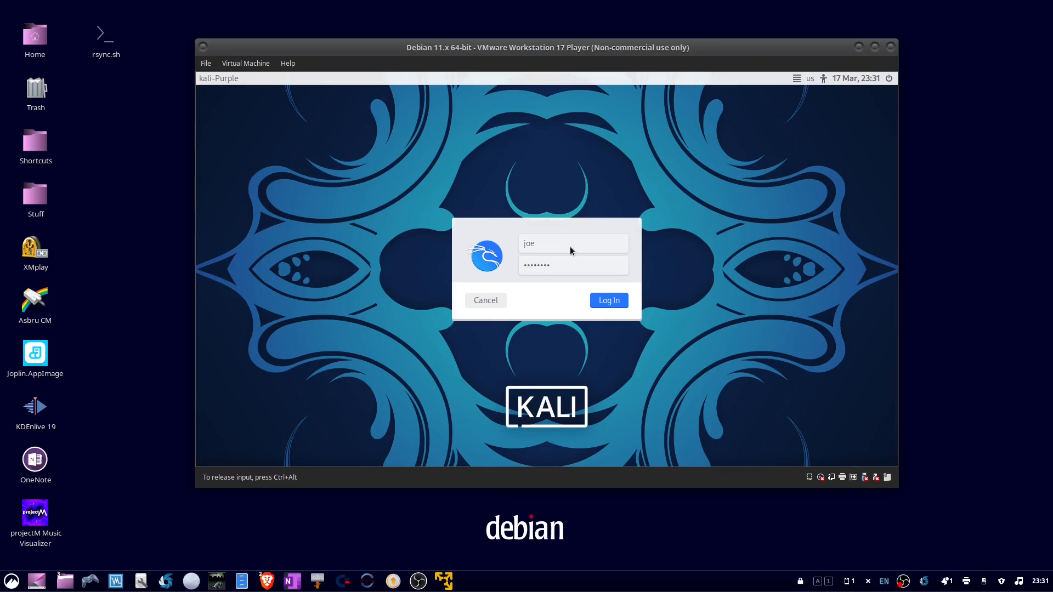